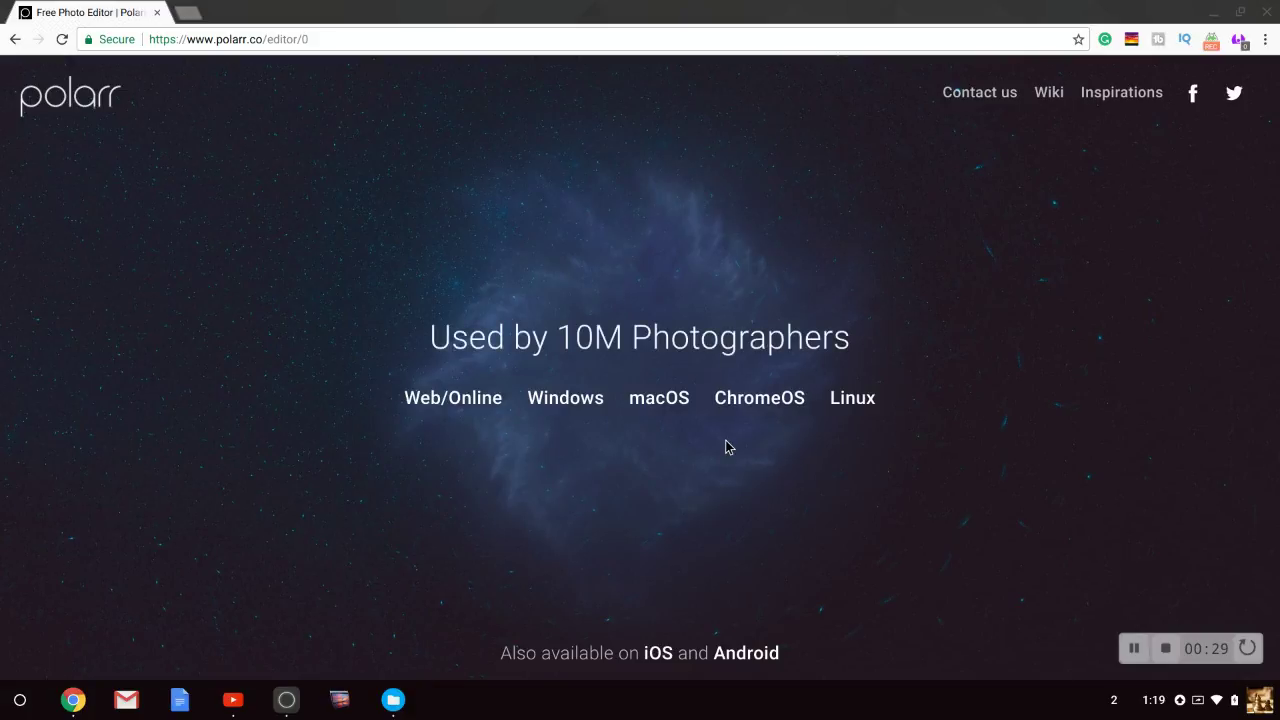
- Go to Polarr's ChromeOS version page from the 'Used by 10M Photographers' links on polarr.co
click(748, 412)
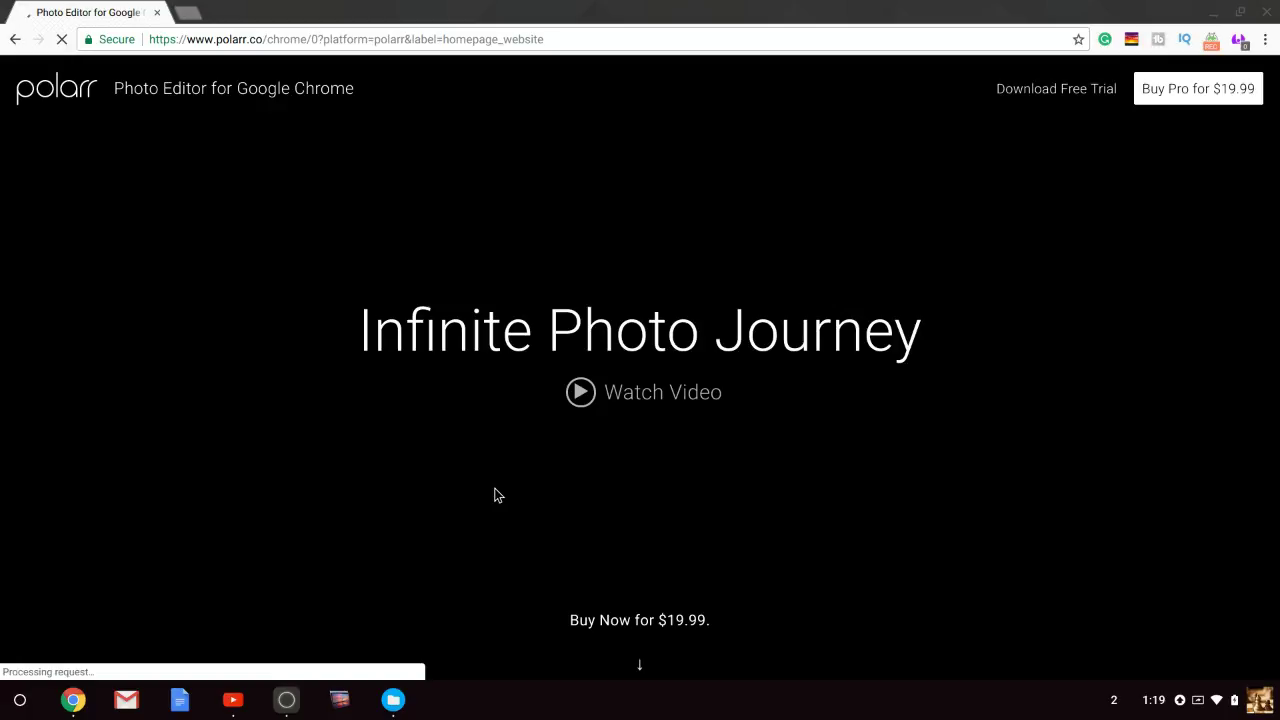
- Scroll to the Photo Editor for Google Chrome page's features section, then open the Files app
scroll(497, 495, down, 1)
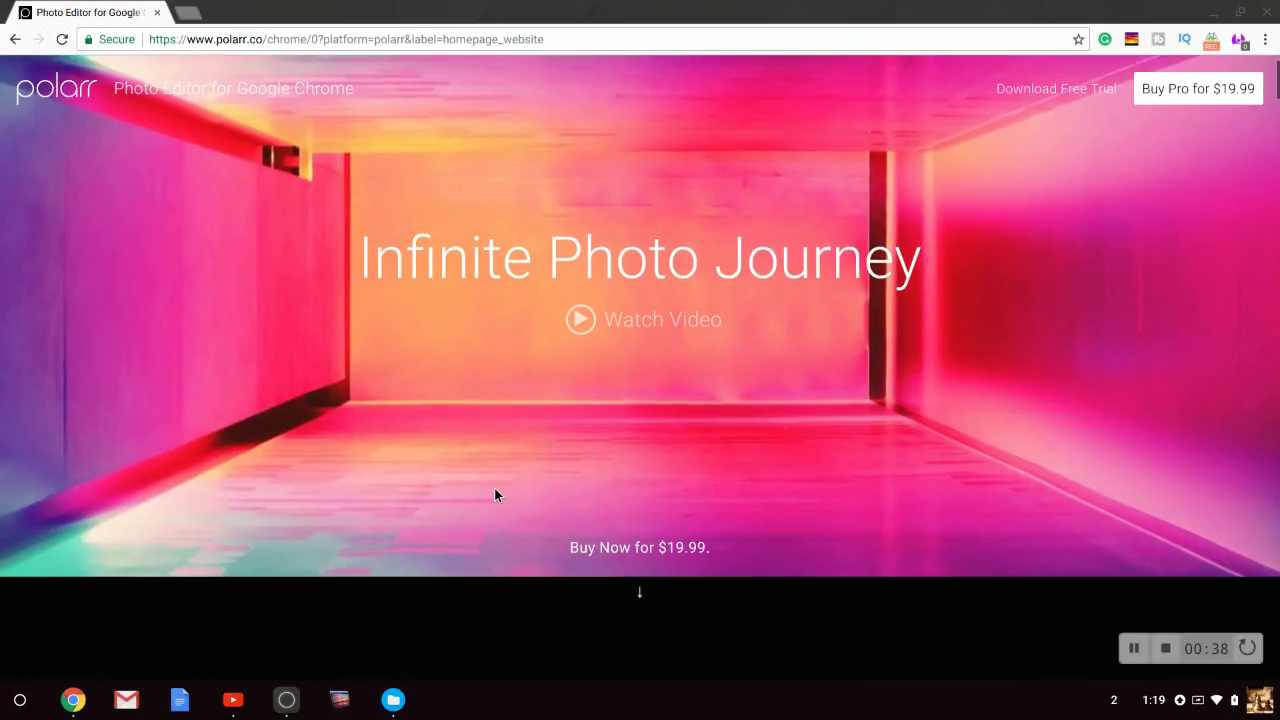
scroll(495, 490, down, 3)
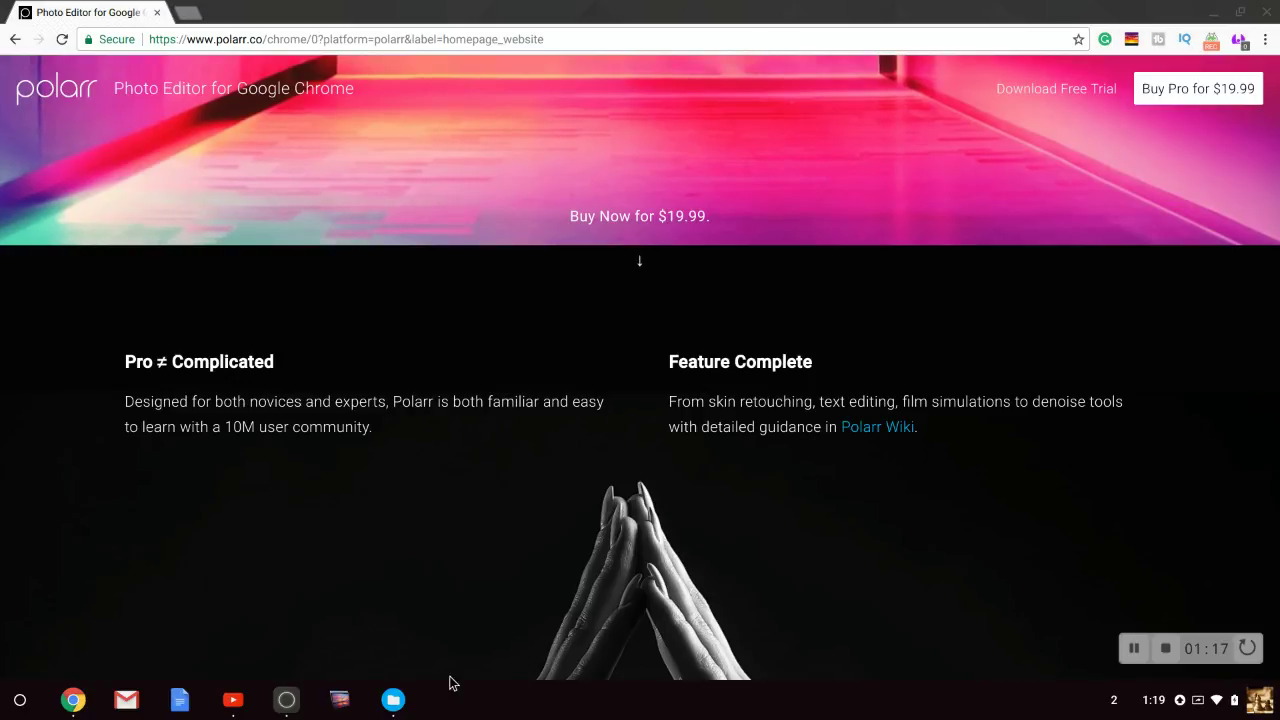
click(393, 699)
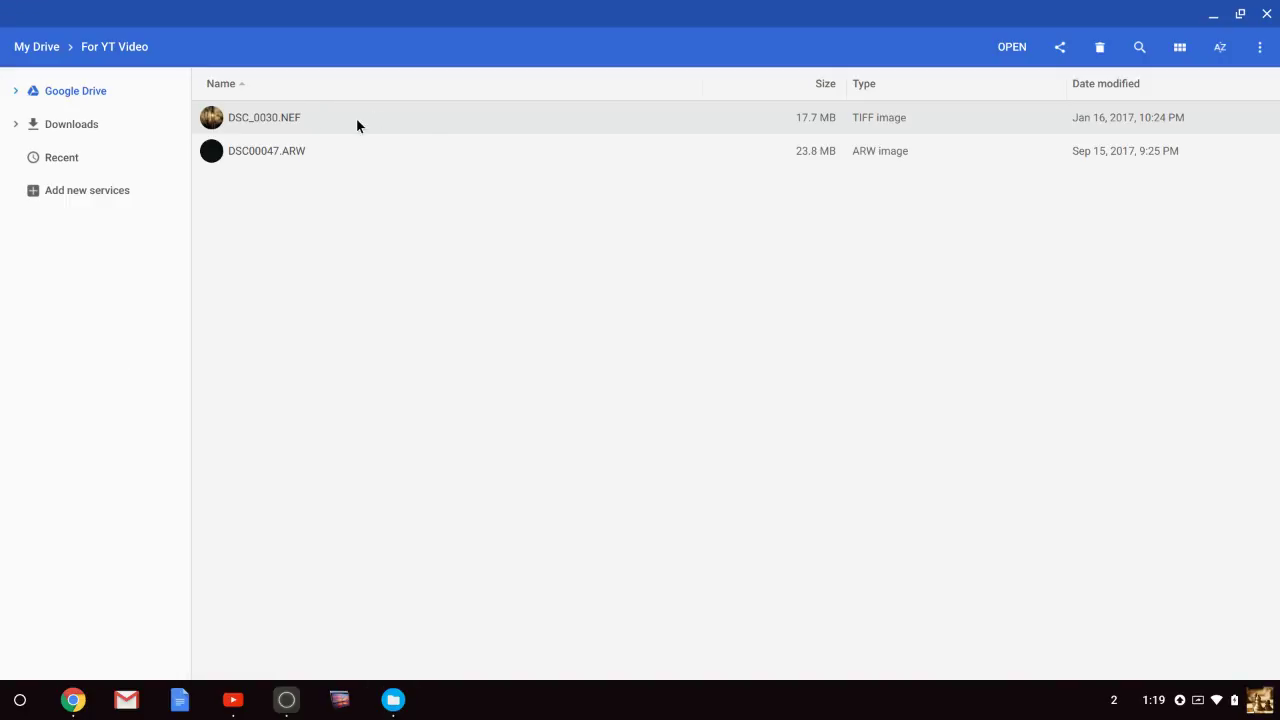
- Select the DSC00047.ARW and DSC_0030.NEF raw files in the For YT Video folder
click(297, 151)
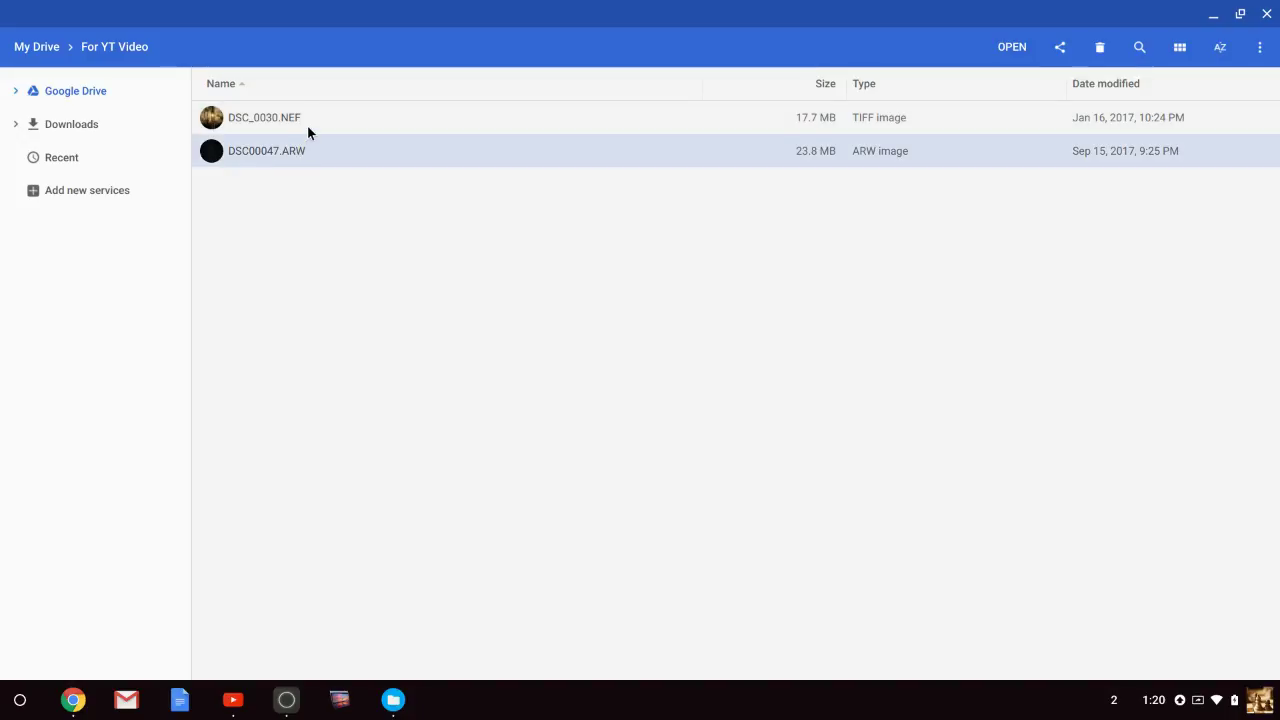
click(311, 118)
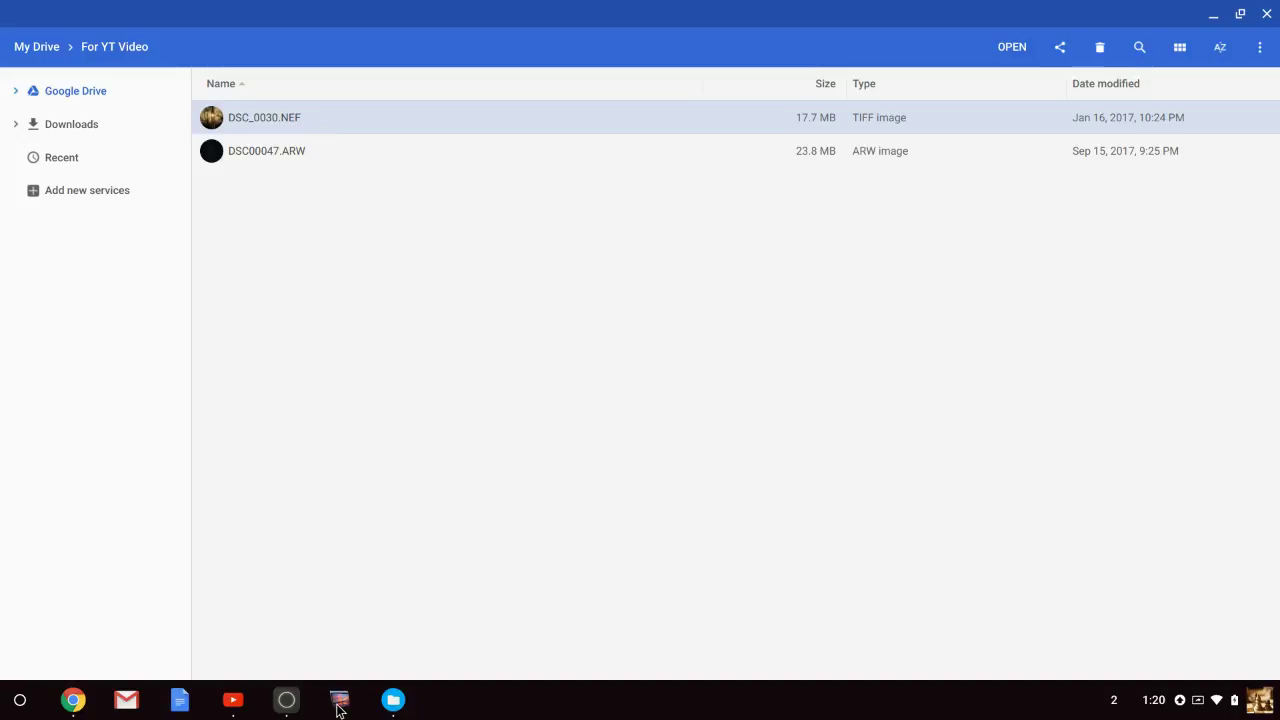
click(306, 153)
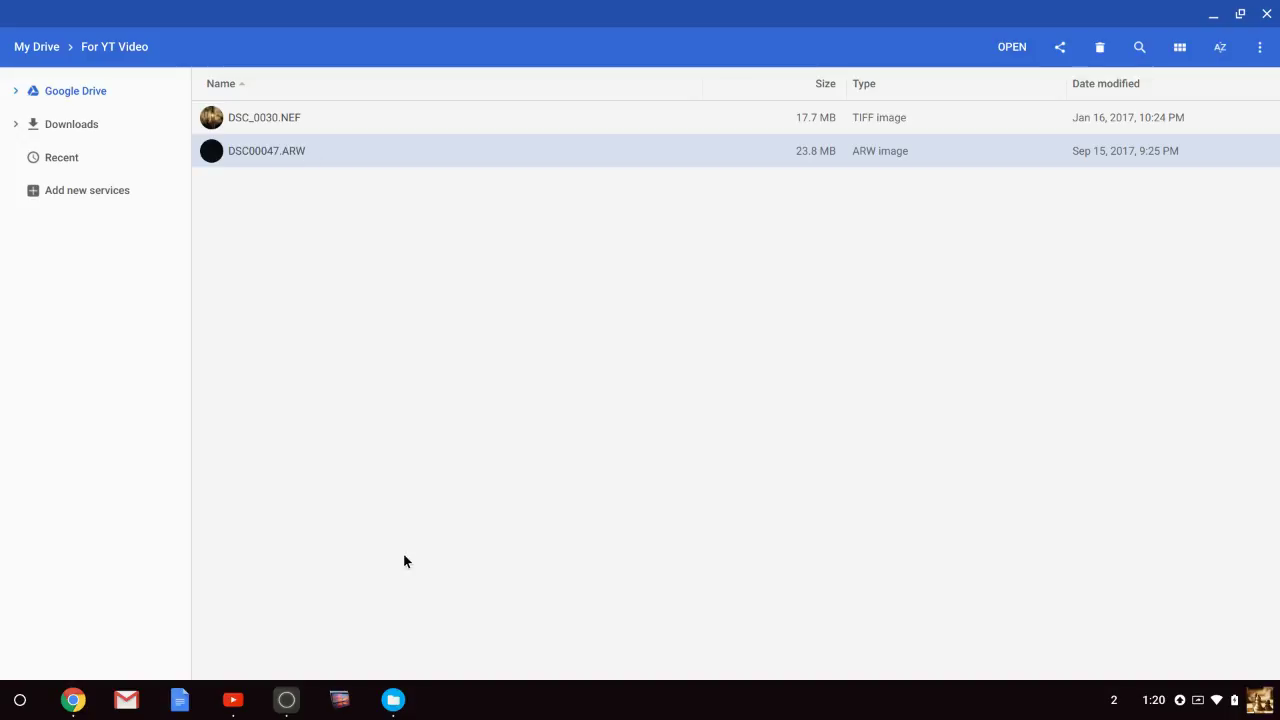
- Launch Polarr full-screen and browse its photo picker to My Drive > For YT Video
click(289, 700)
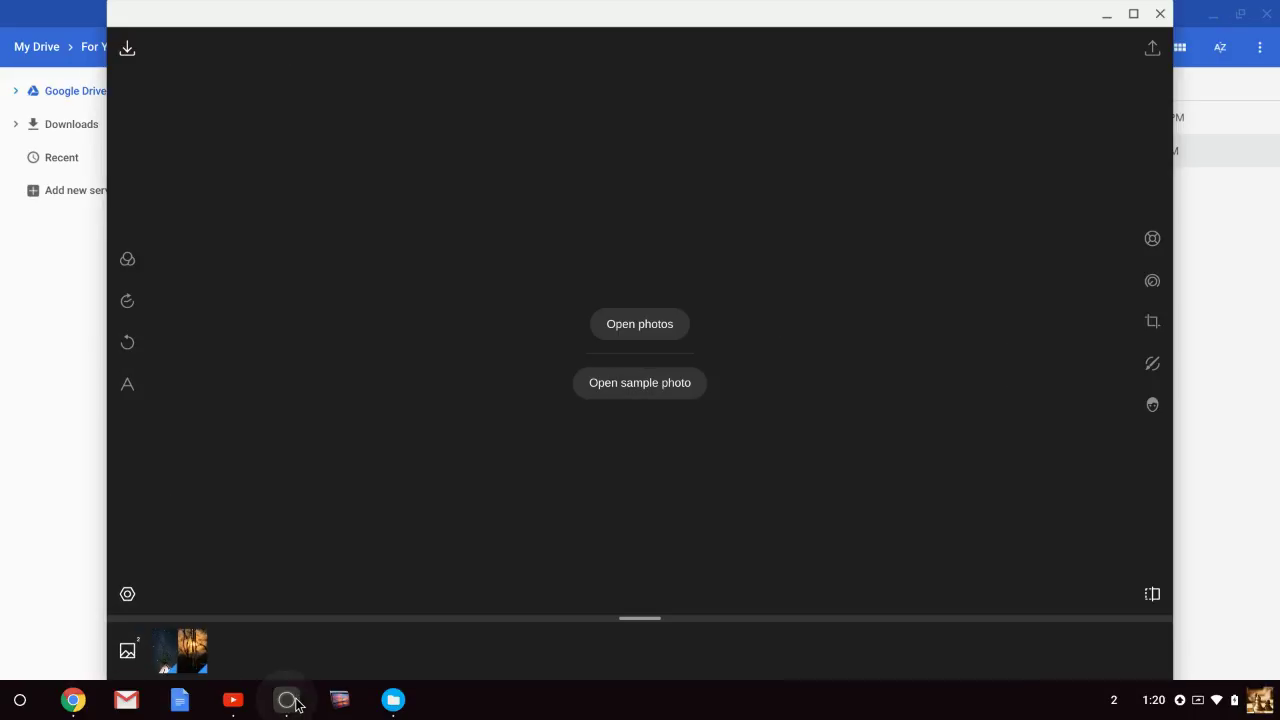
click(1133, 13)
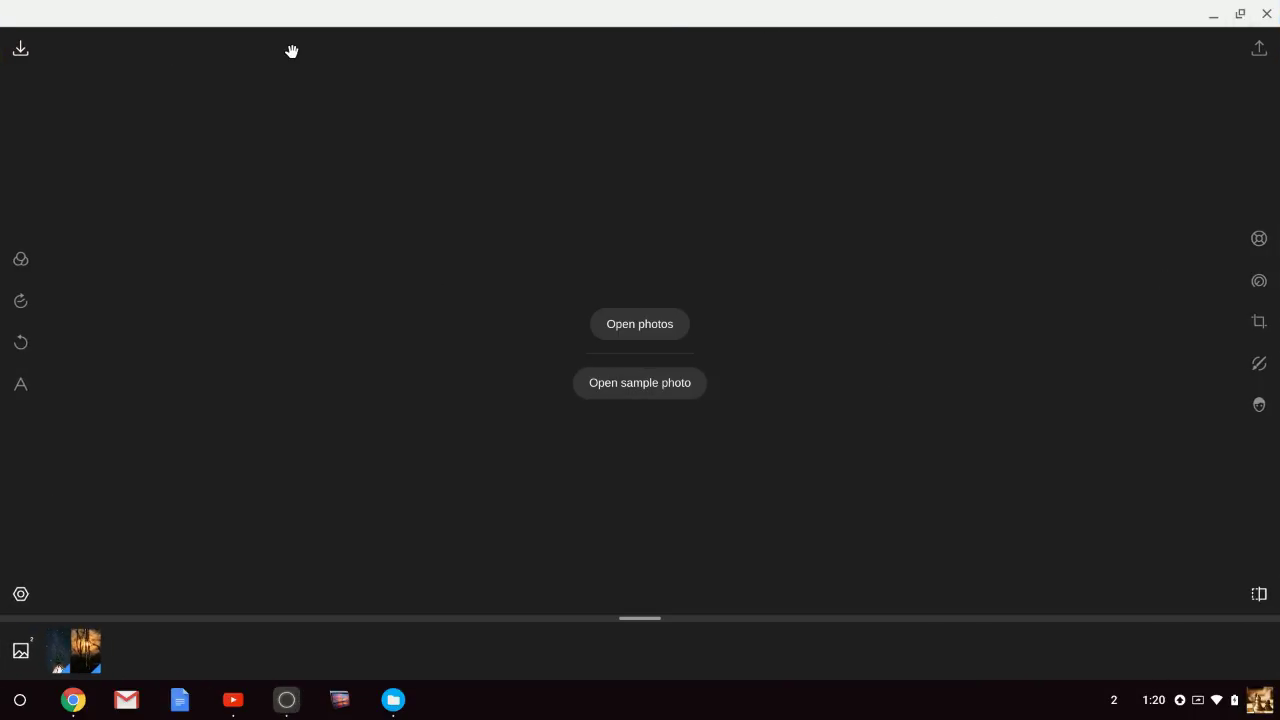
click(20, 50)
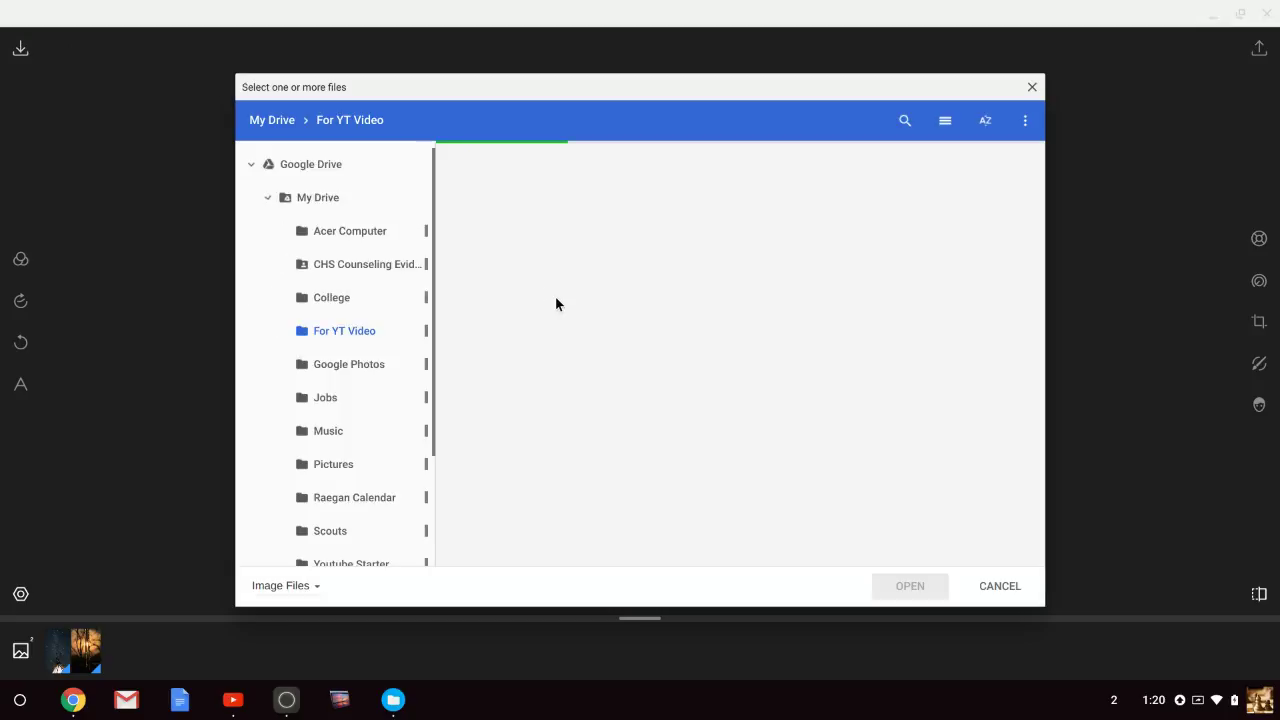
click(258, 166)
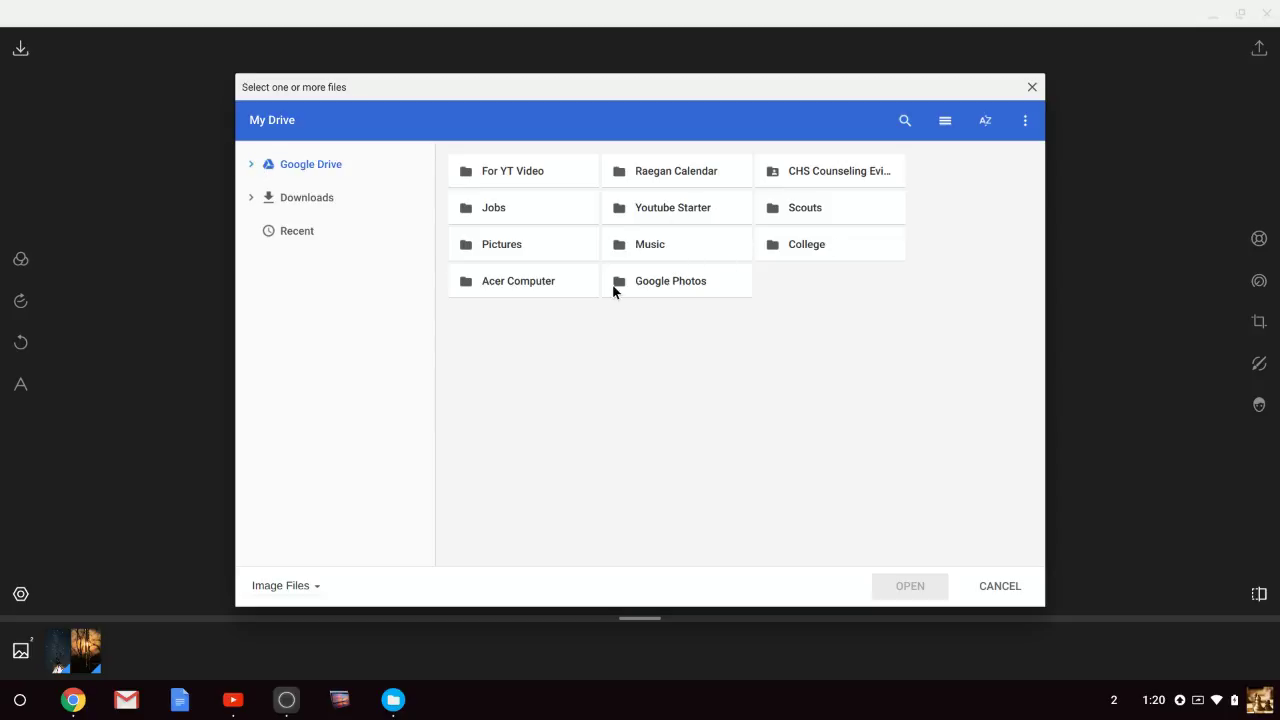
double_click(522, 176)
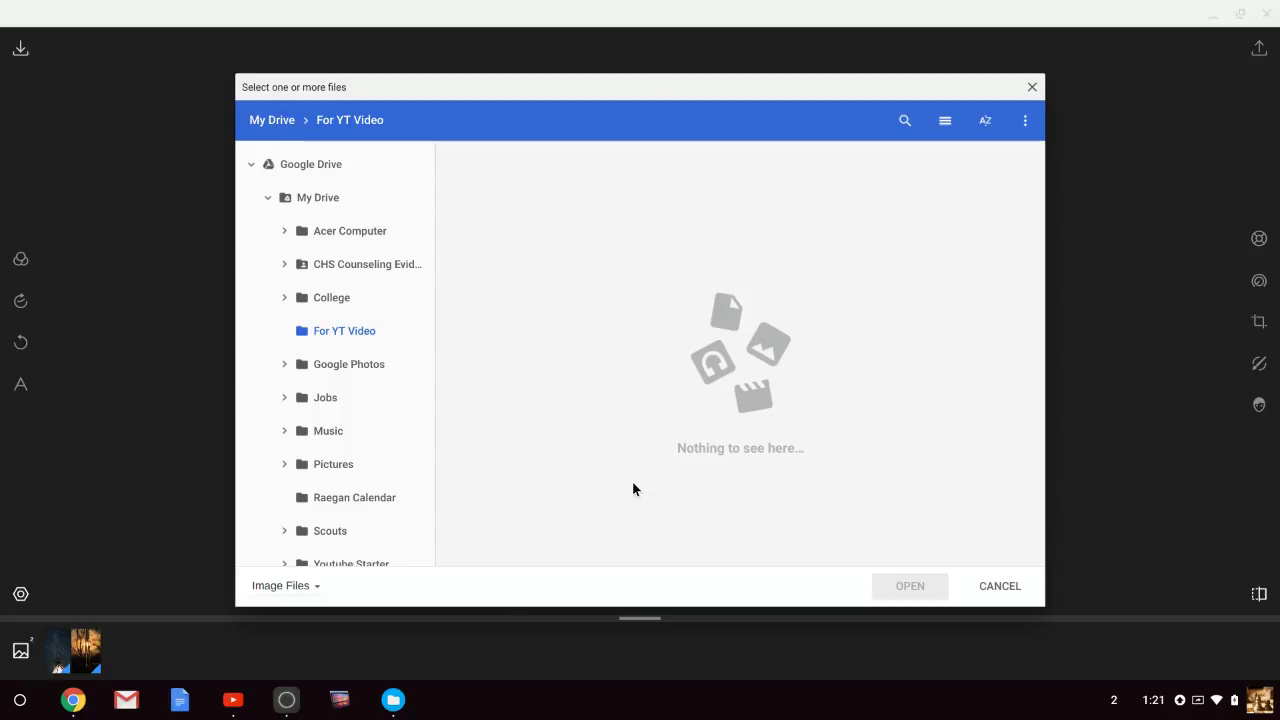
- Set the picker to All files and select the DSC_0030.NEF and DSC00047.ARW photos
click(394, 702)
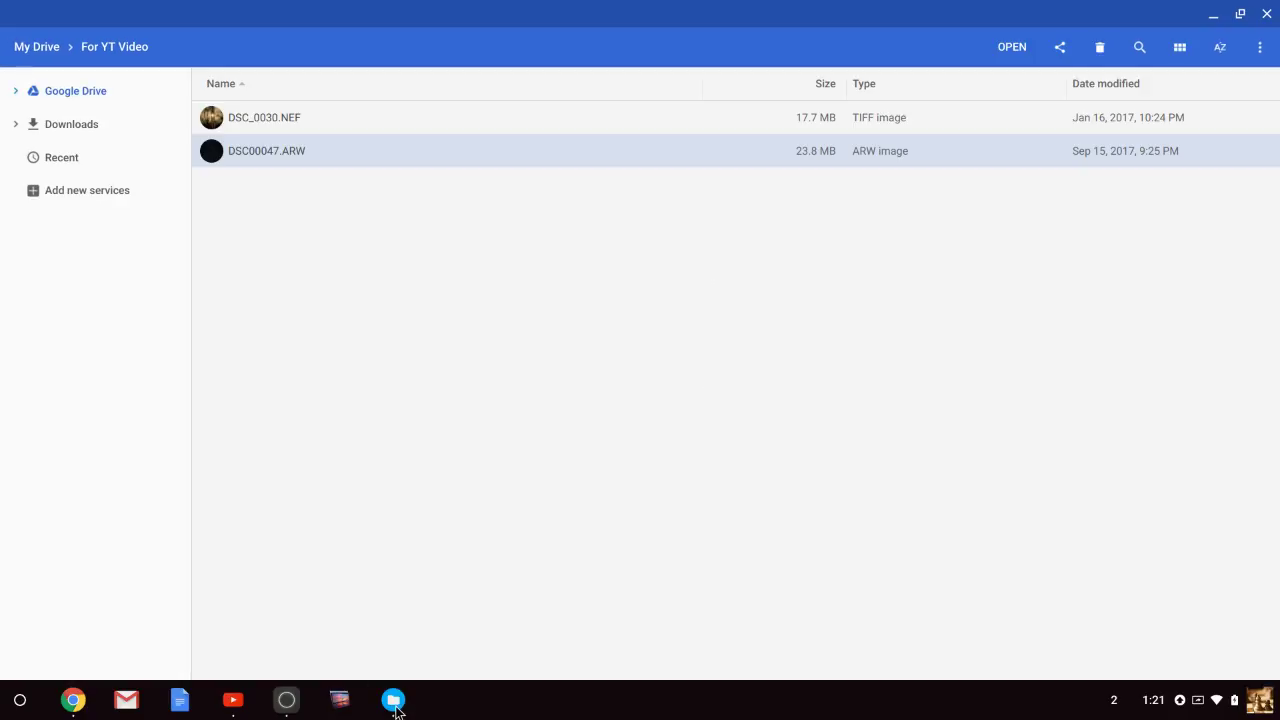
click(394, 702)
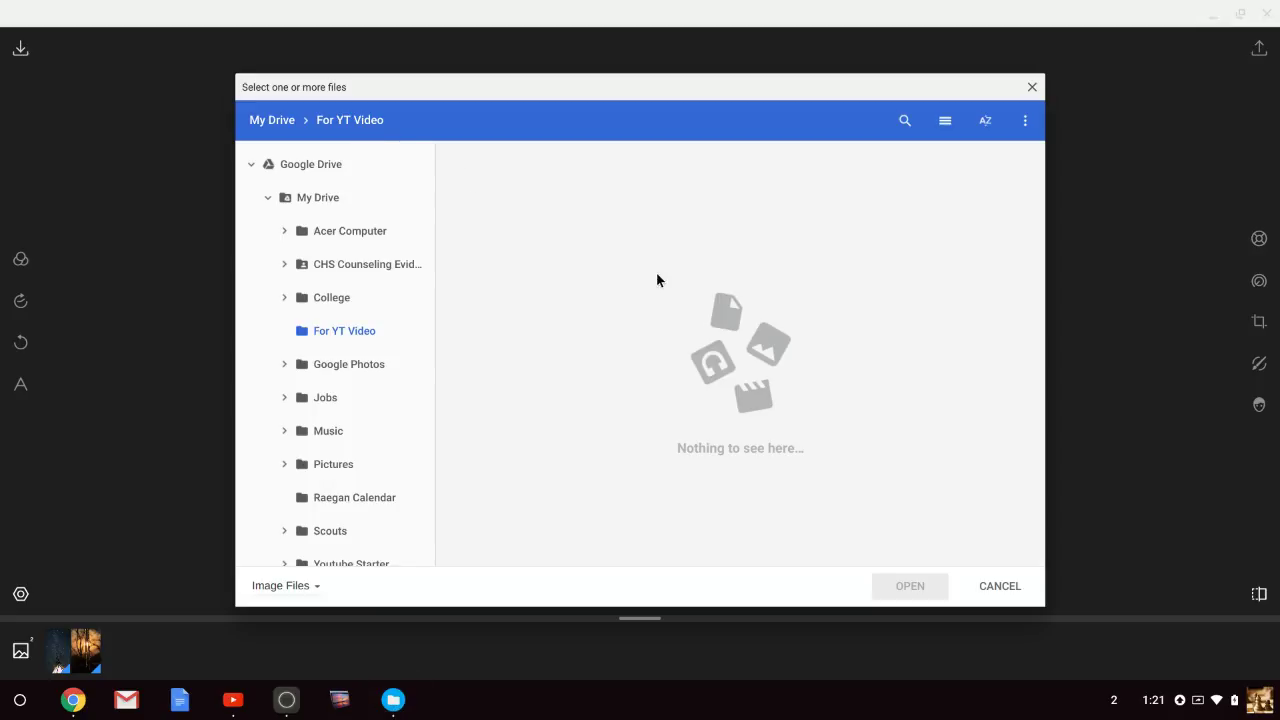
click(309, 591)
click(286, 647)
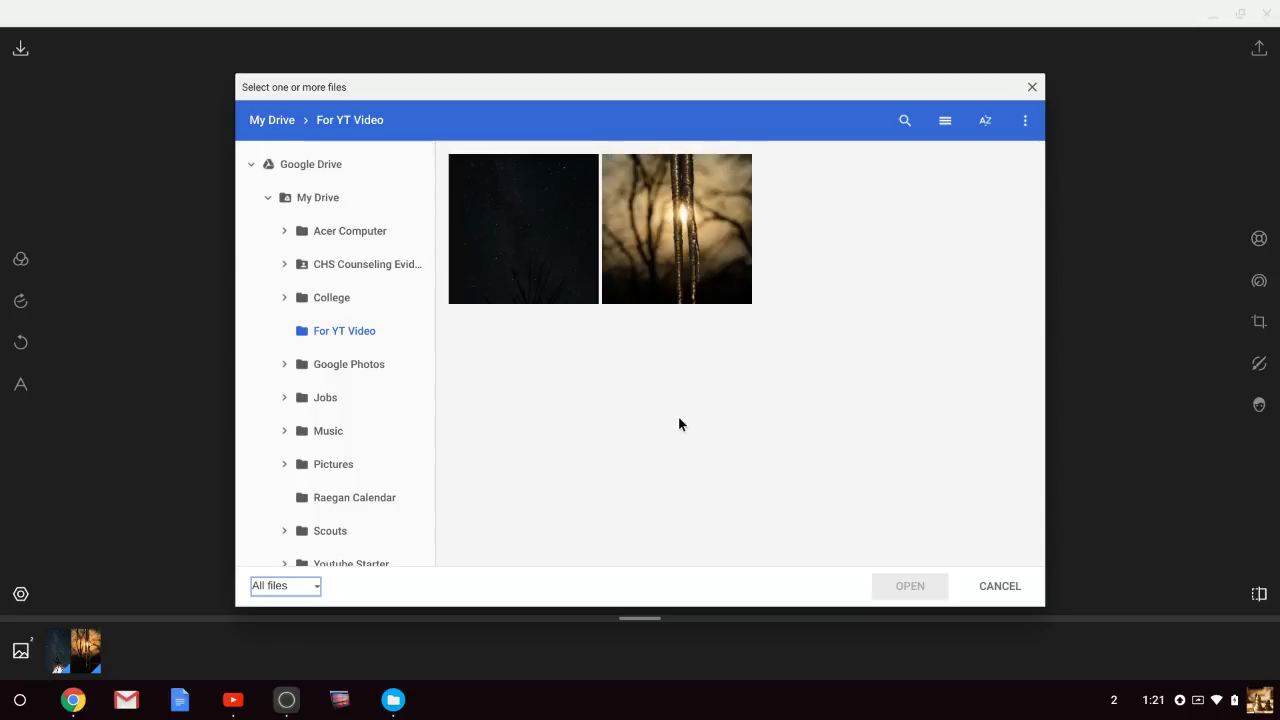
click(680, 209)
click(554, 237)
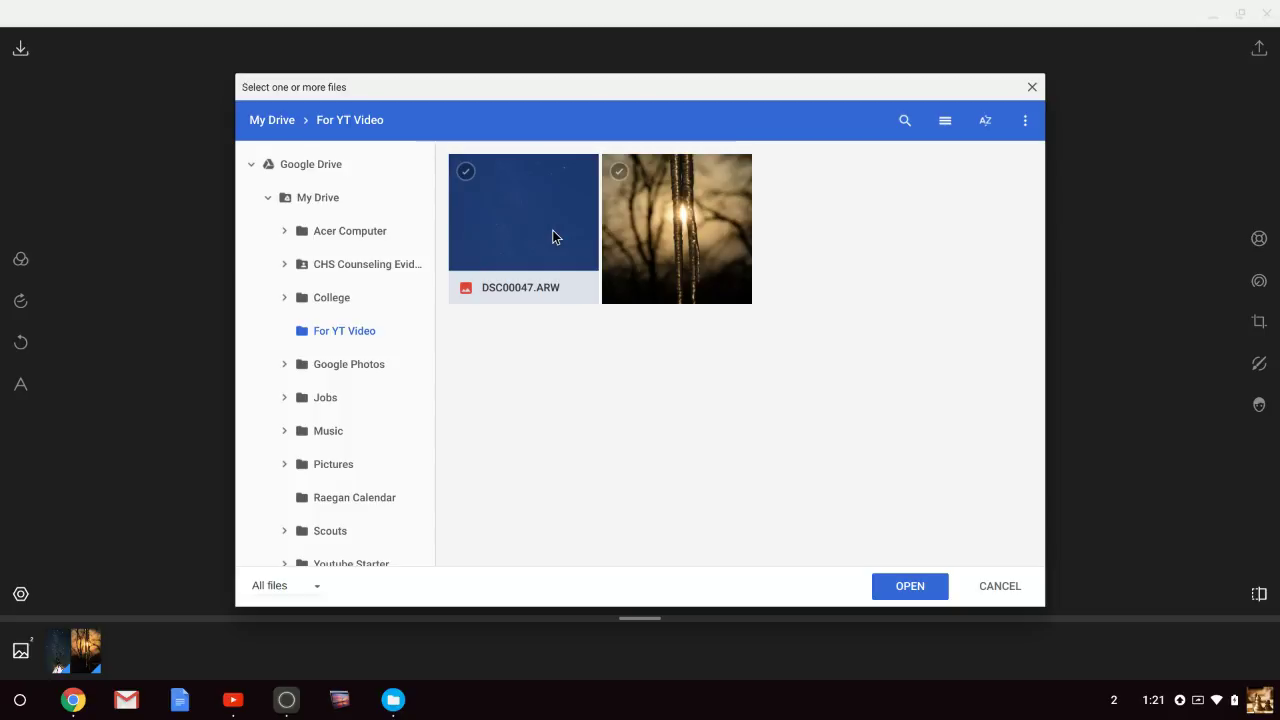
click(662, 226)
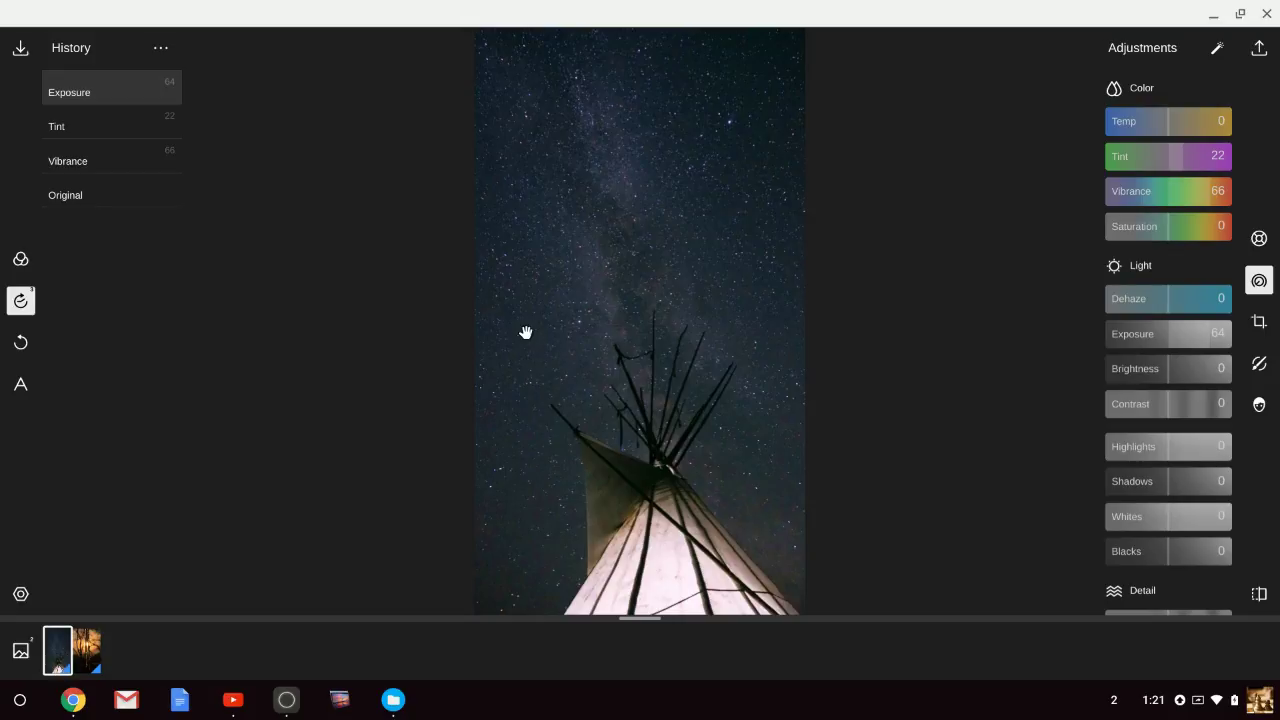
click(1260, 50)
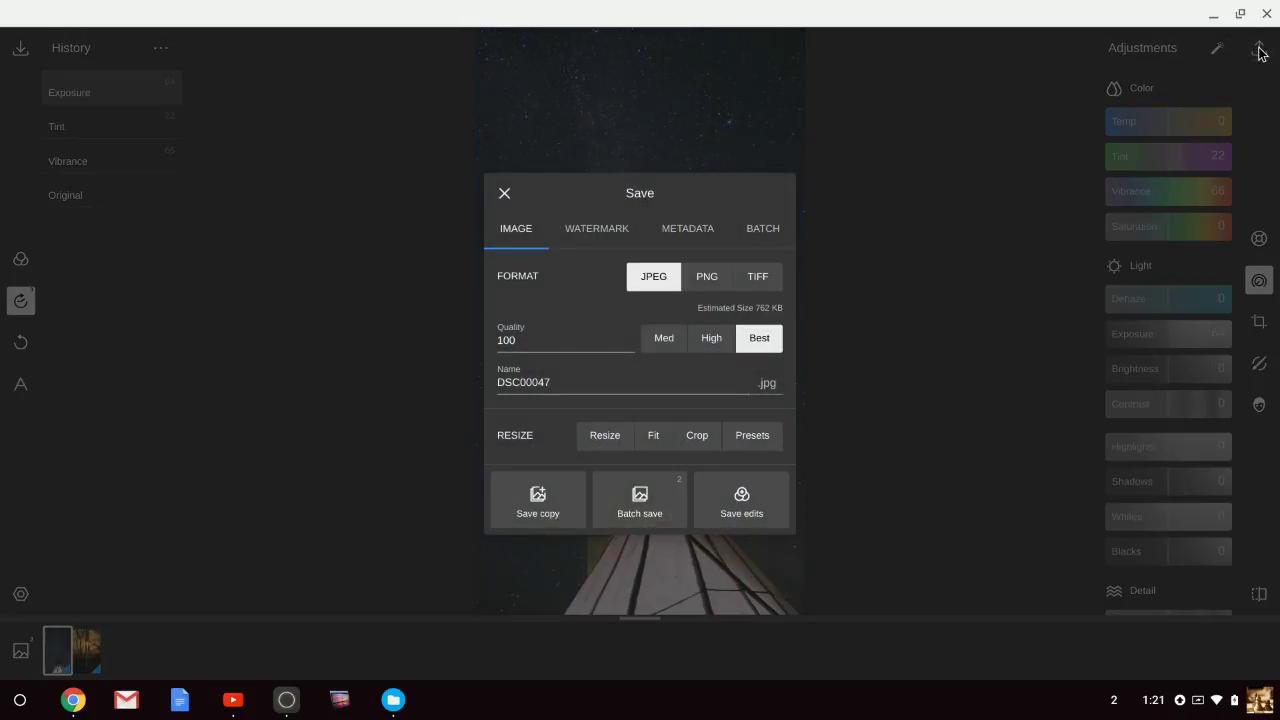
click(598, 436)
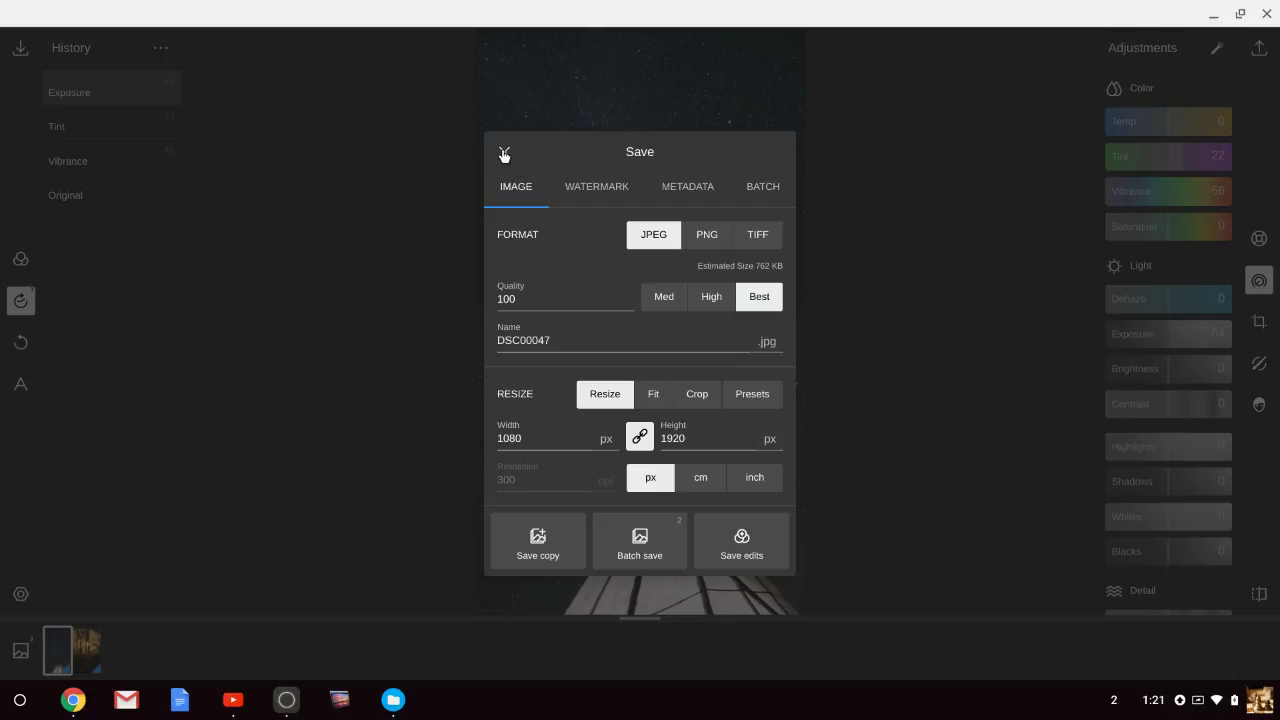
click(503, 153)
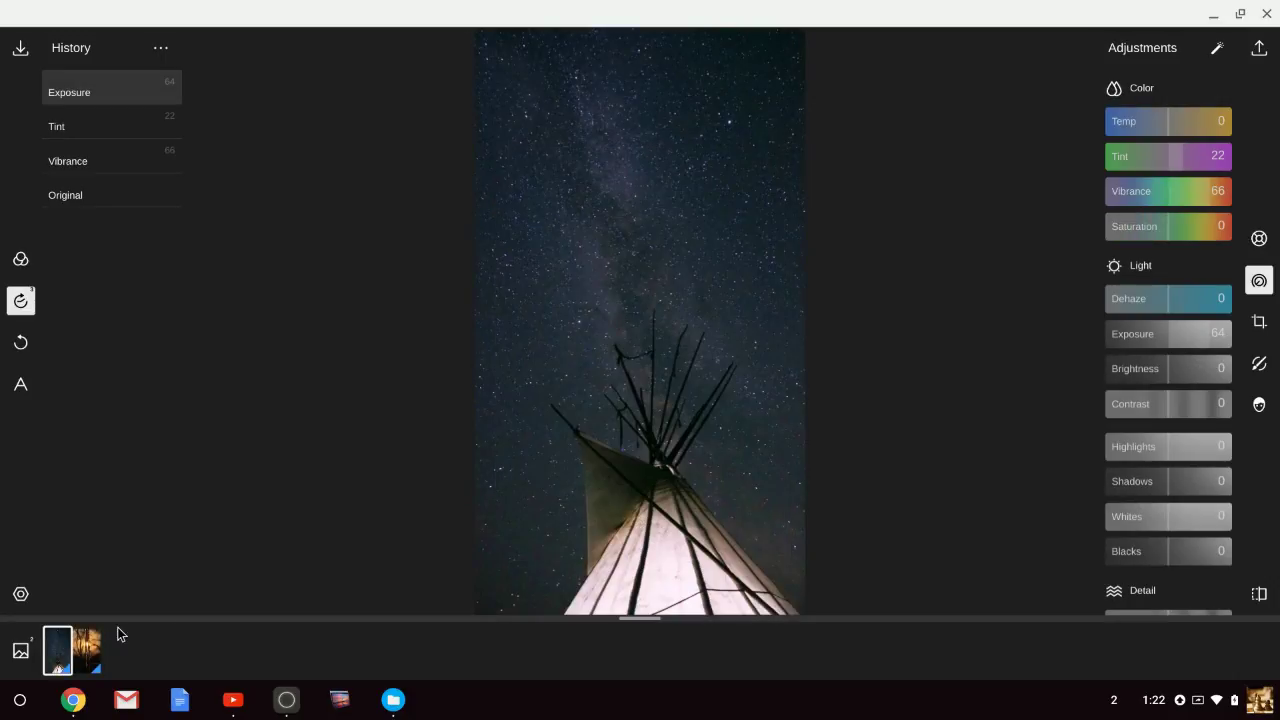
- Check DSC_0030's 4000 × 6016 px export size in the Save dialog, then return to the teepee photo
click(90, 650)
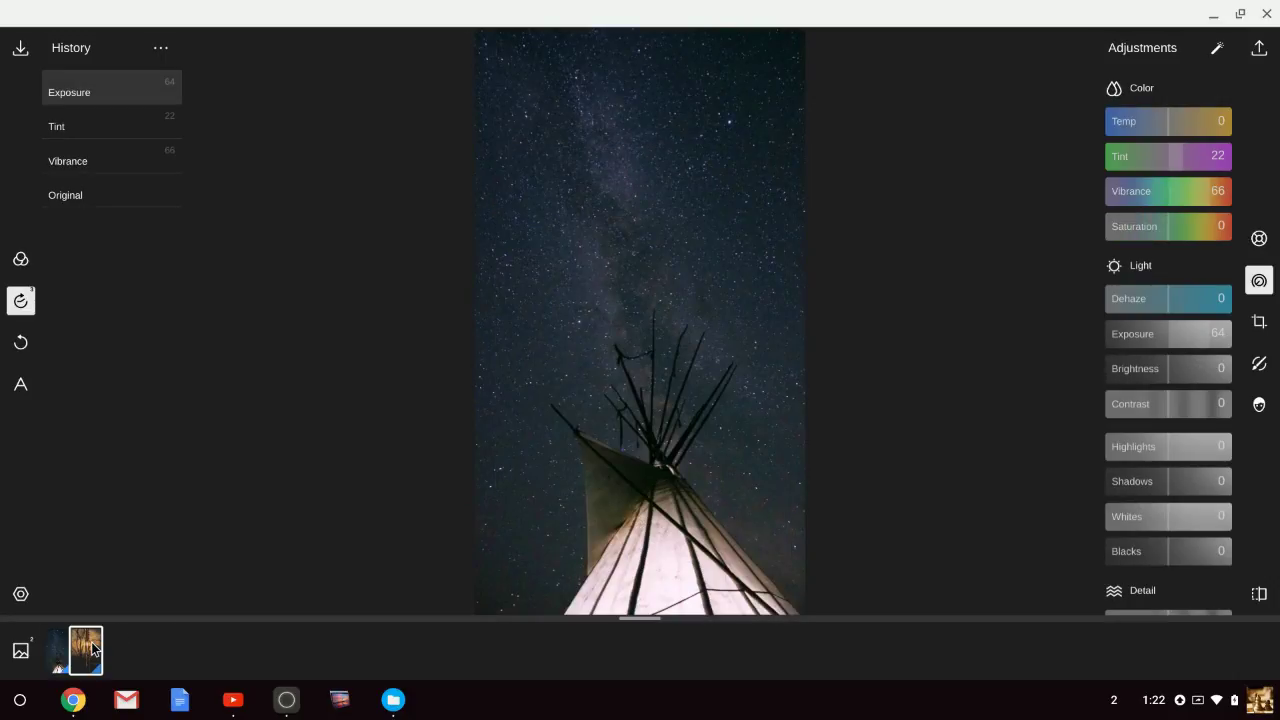
click(1259, 52)
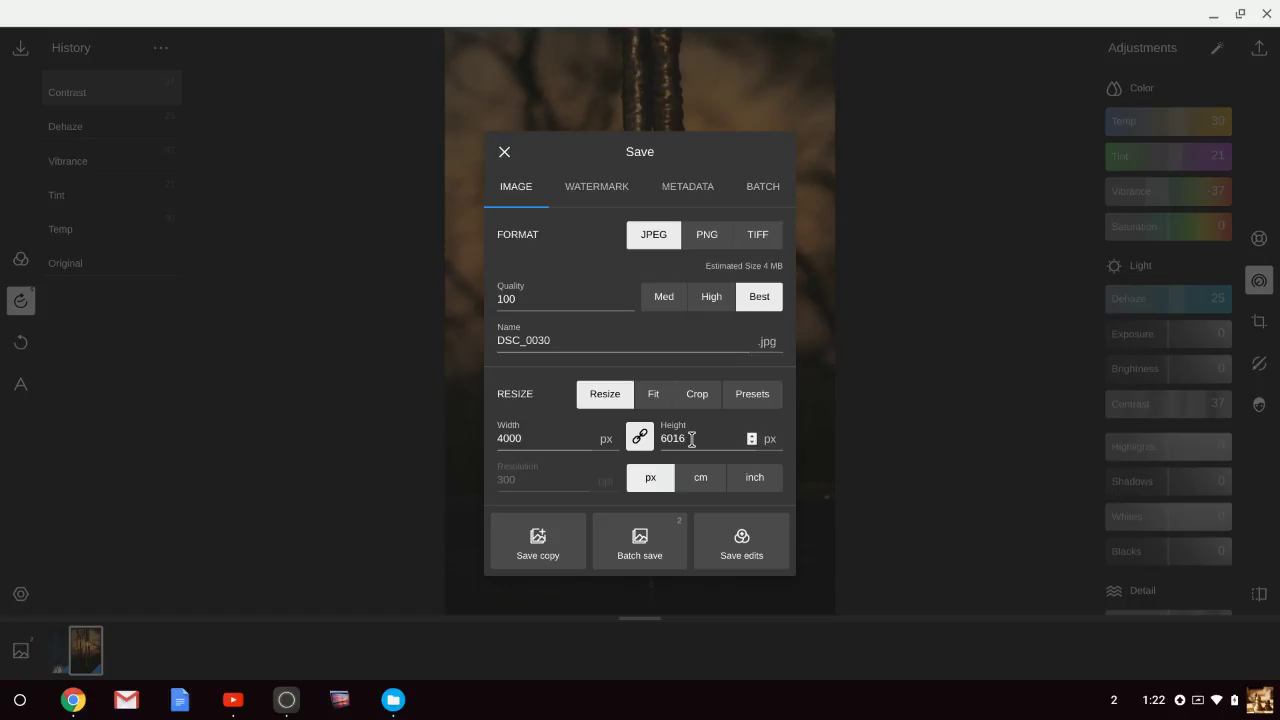
click(383, 377)
click(57, 648)
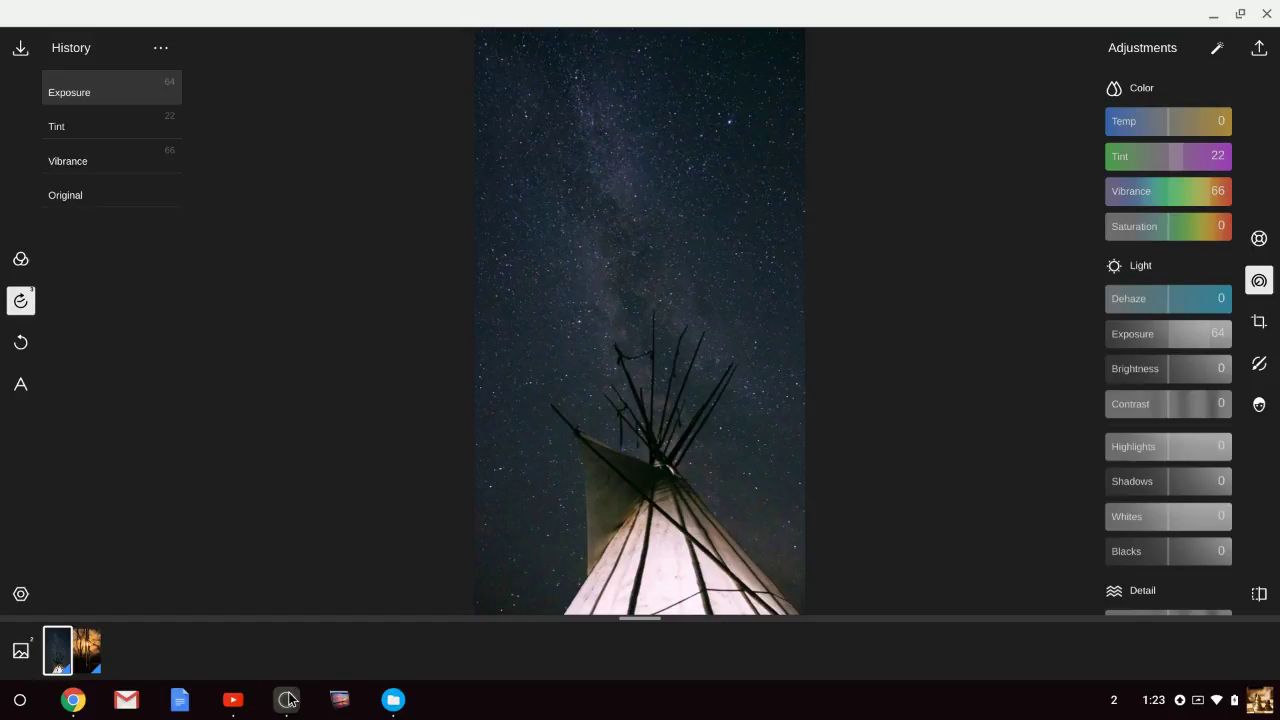
- Switch back to Chrome and the Polarr Photo Editor for Google Chrome web page
click(73, 703)
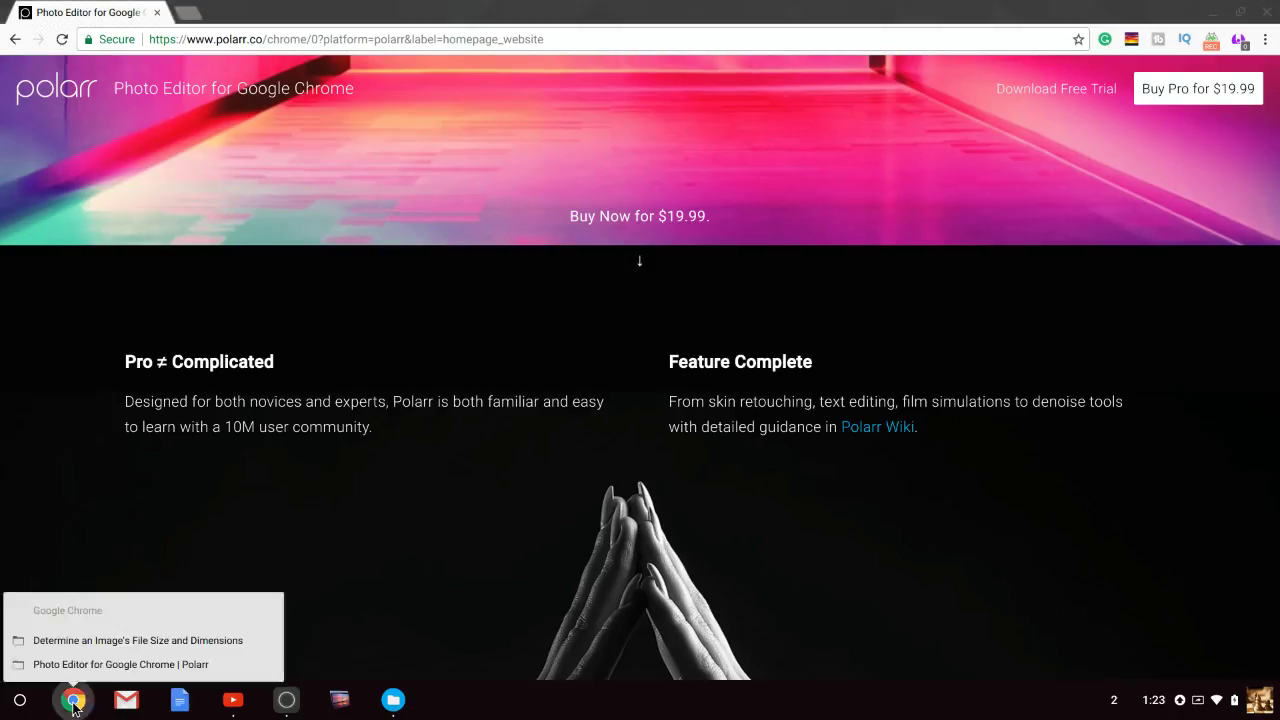
- Close the browser window list and scroll the Polarr page to its Feature Complete section
click(466, 457)
scroll(466, 457, down, 2)
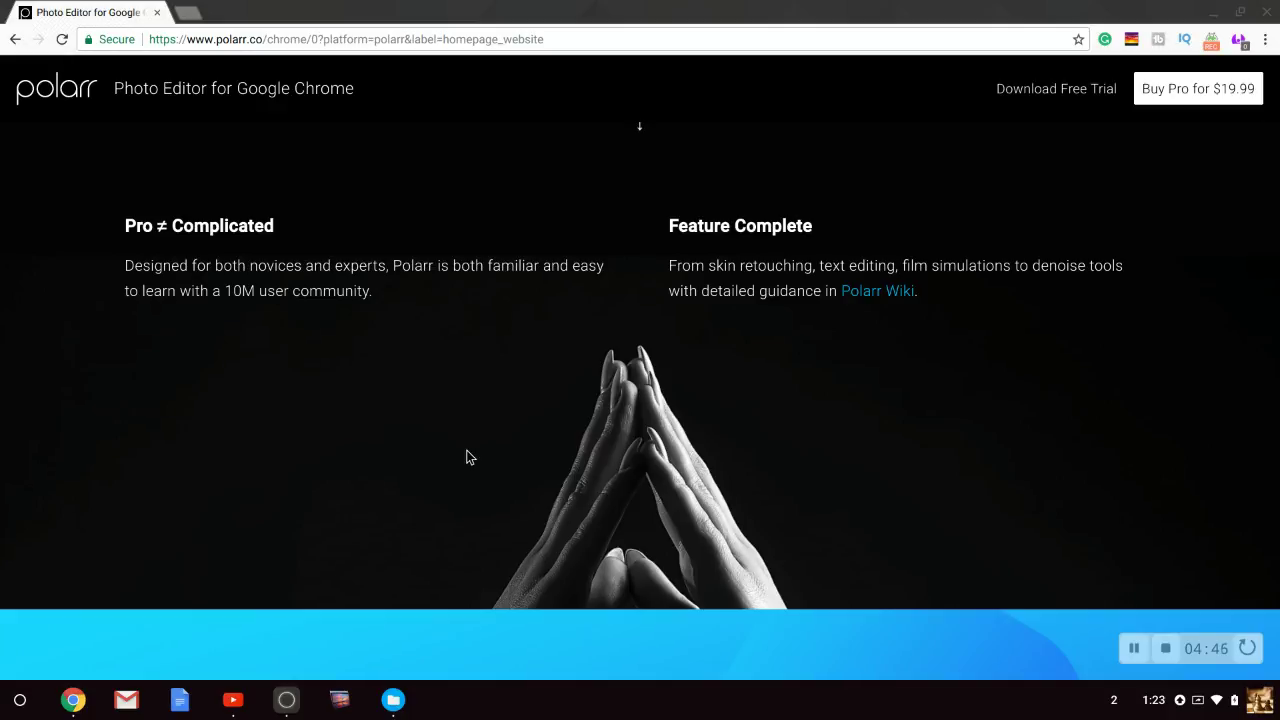
scroll(466, 457, up, 3)
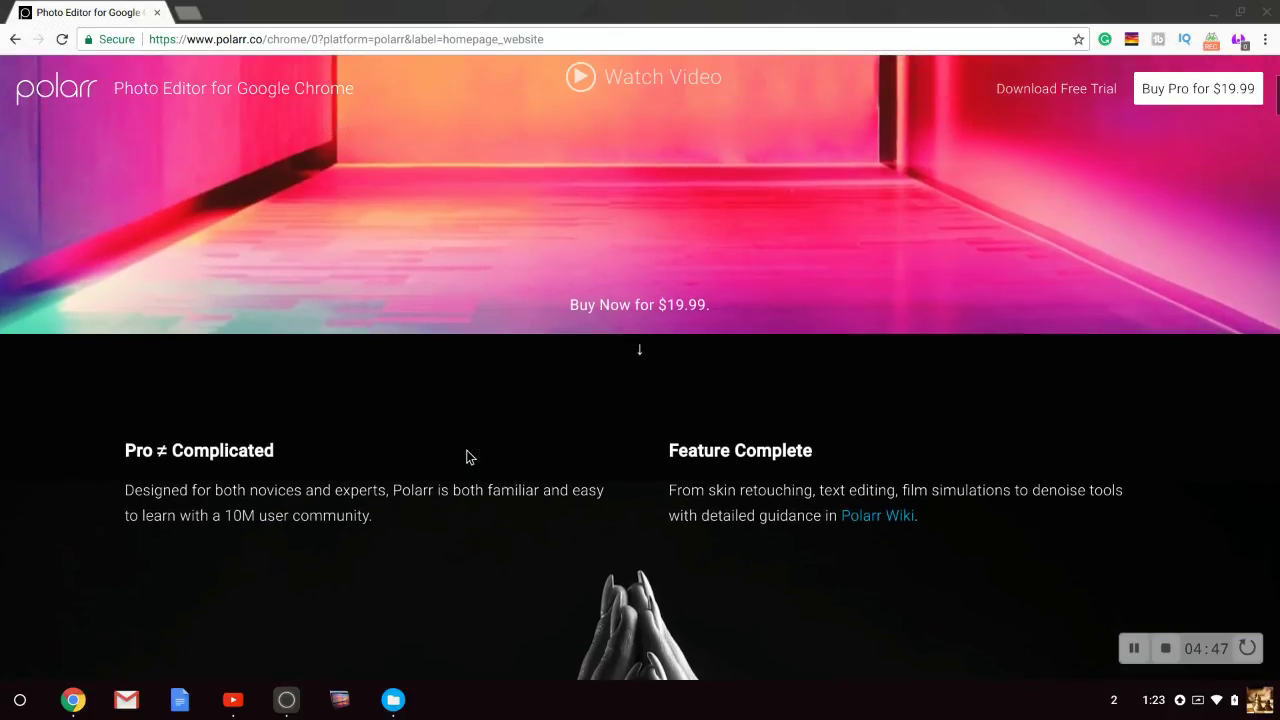
scroll(466, 457, up, 4)
scroll(466, 457, down, 2)
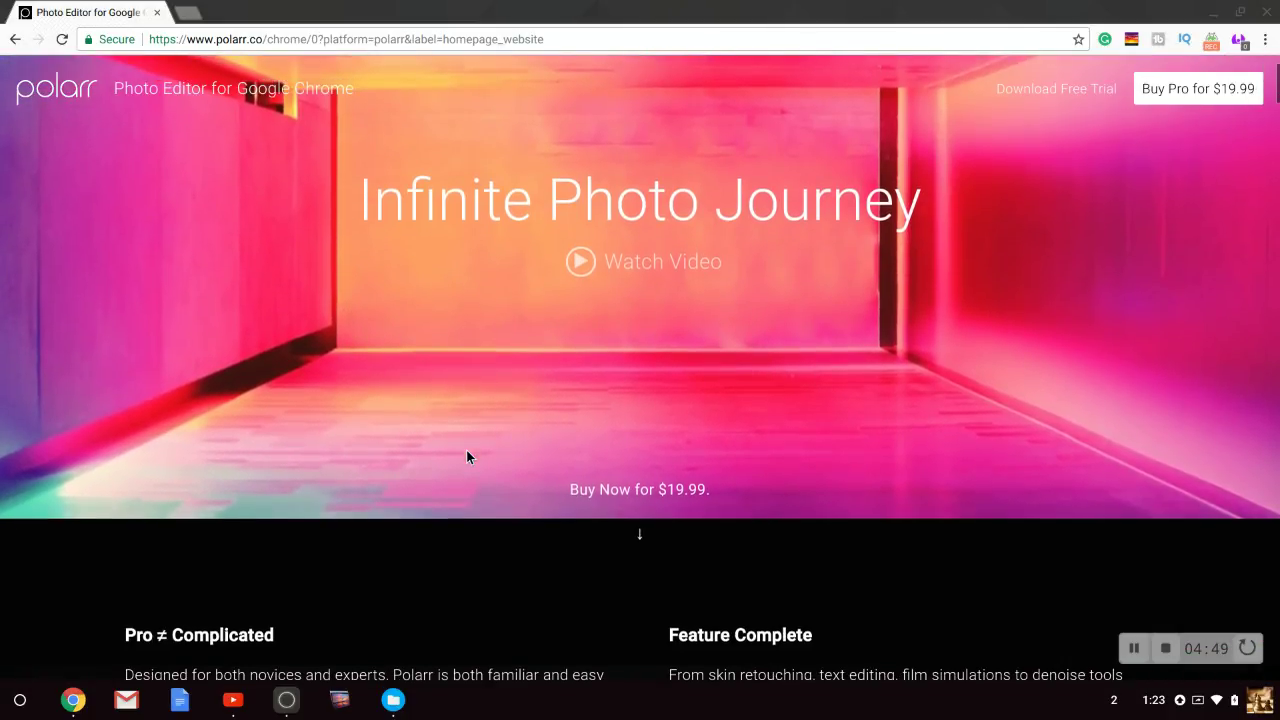
scroll(466, 457, down, 4)
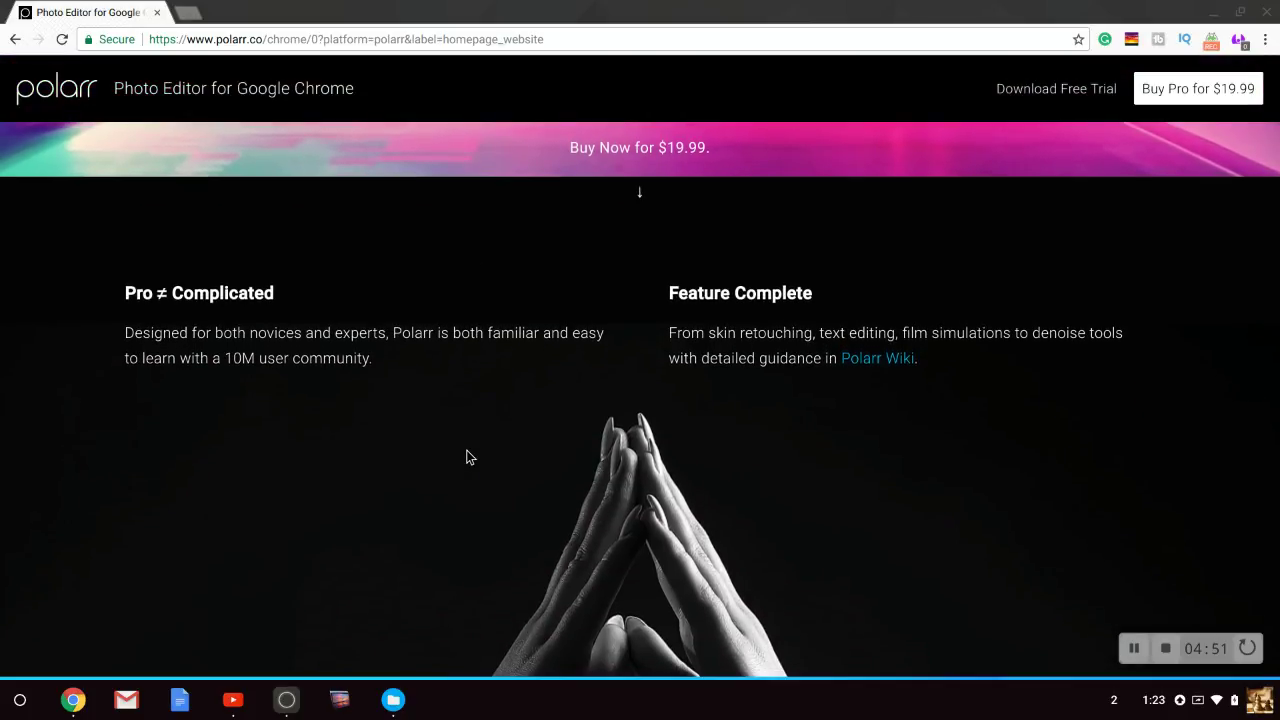
scroll(466, 457, down, 1)
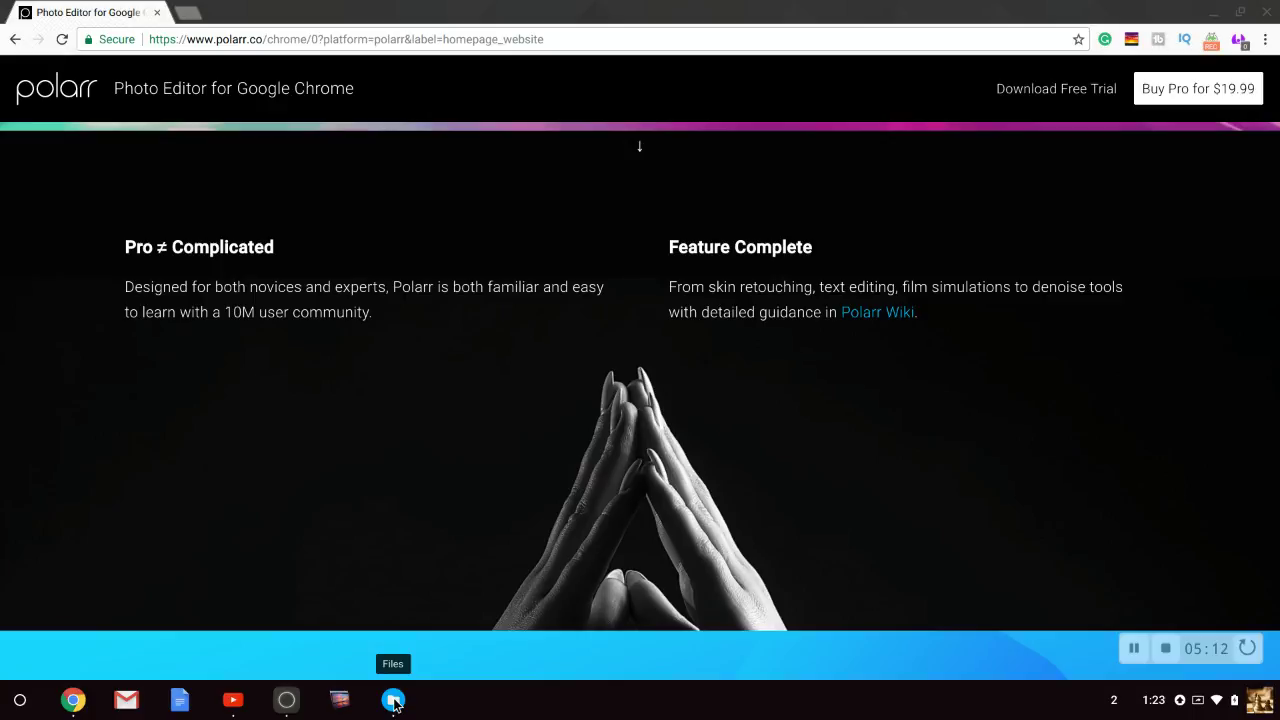
- In Files, view DSC00047.ARW's Get info panel (image/x-sony-arw, 23.8 MB), then close it
click(393, 700)
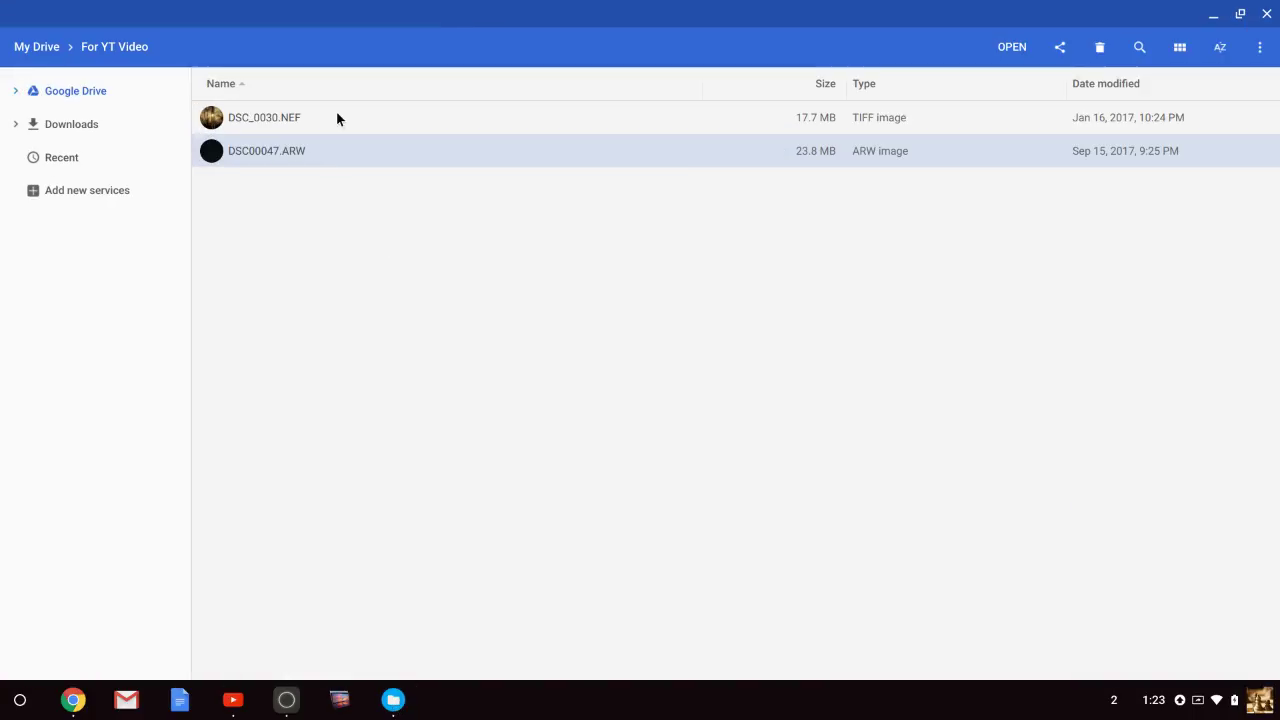
right_click(327, 157)
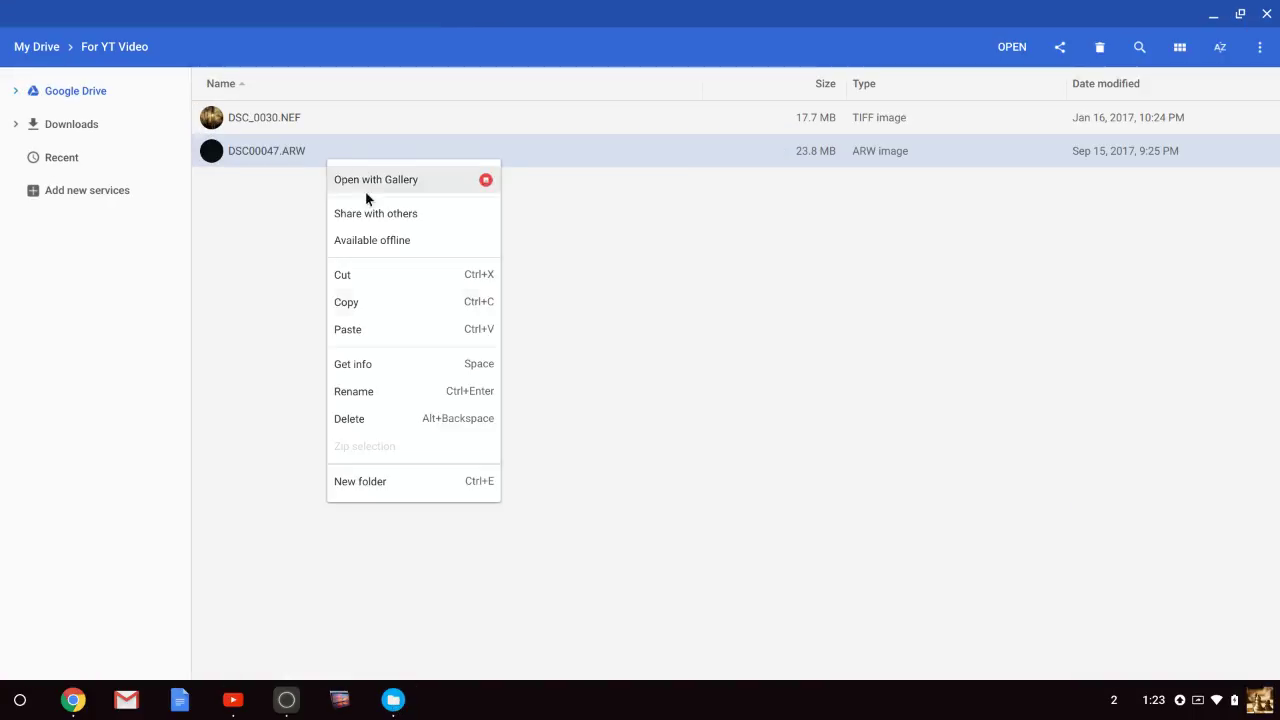
click(388, 366)
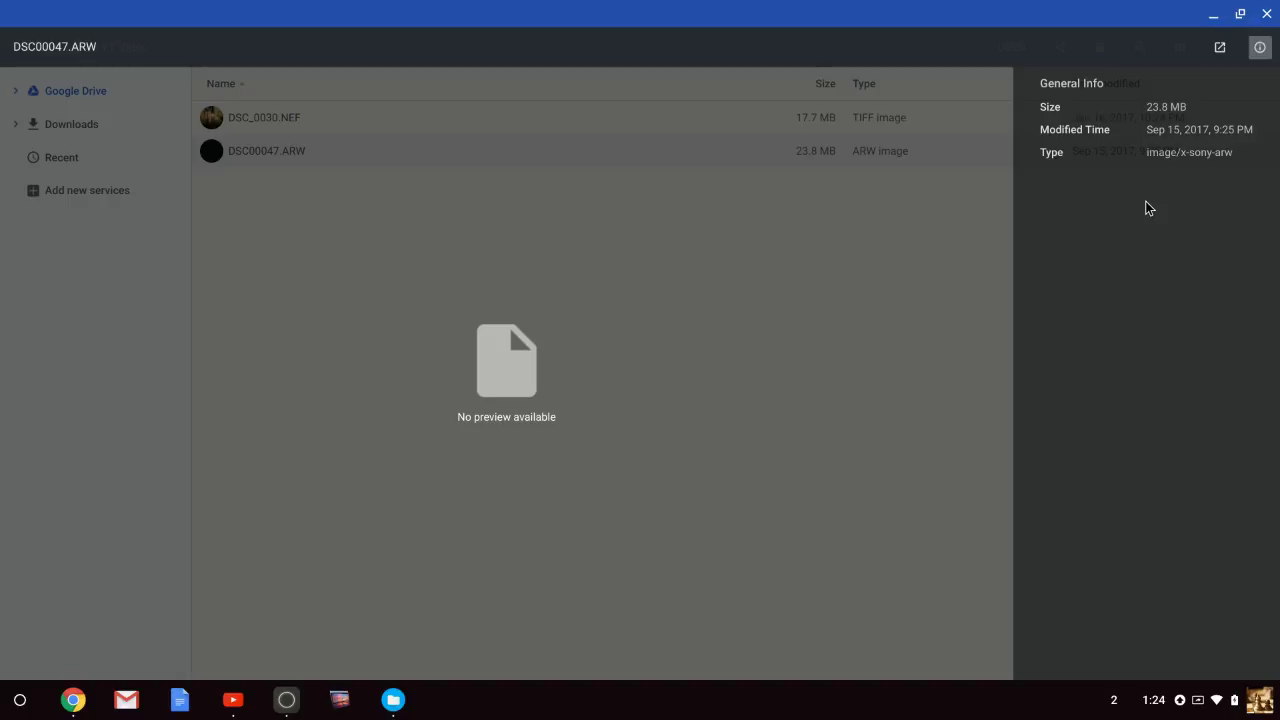
click(875, 240)
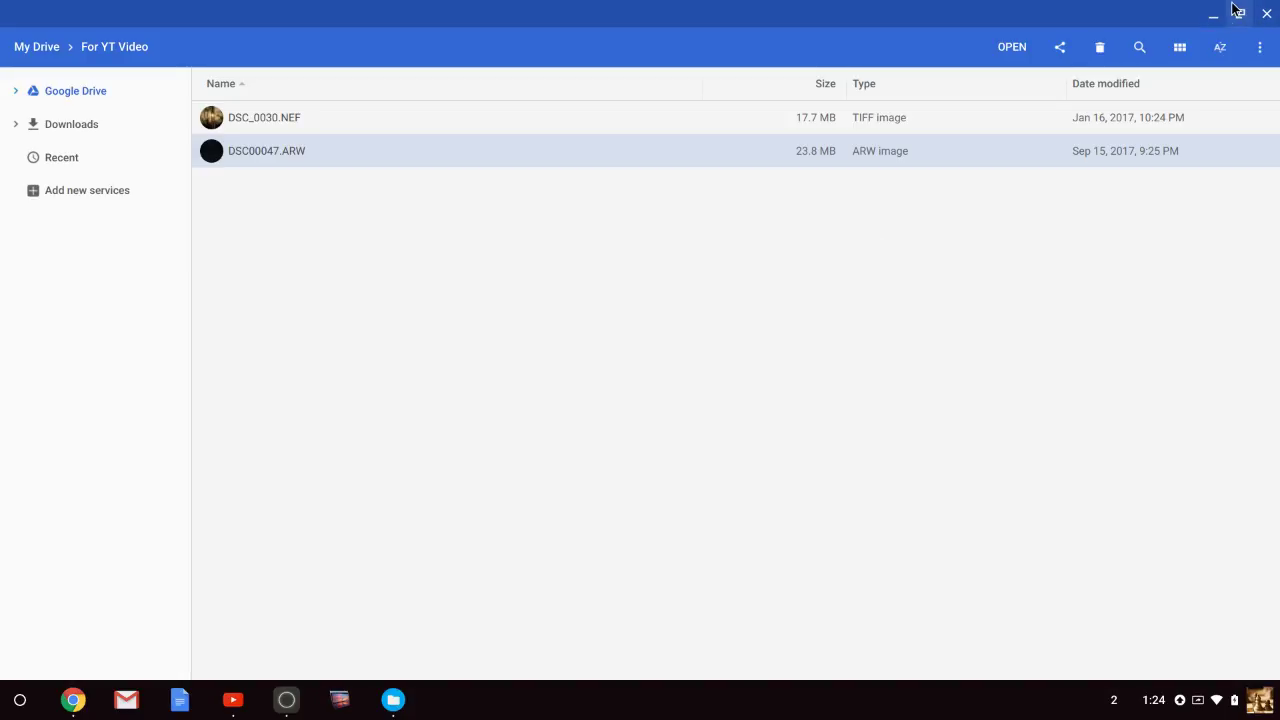